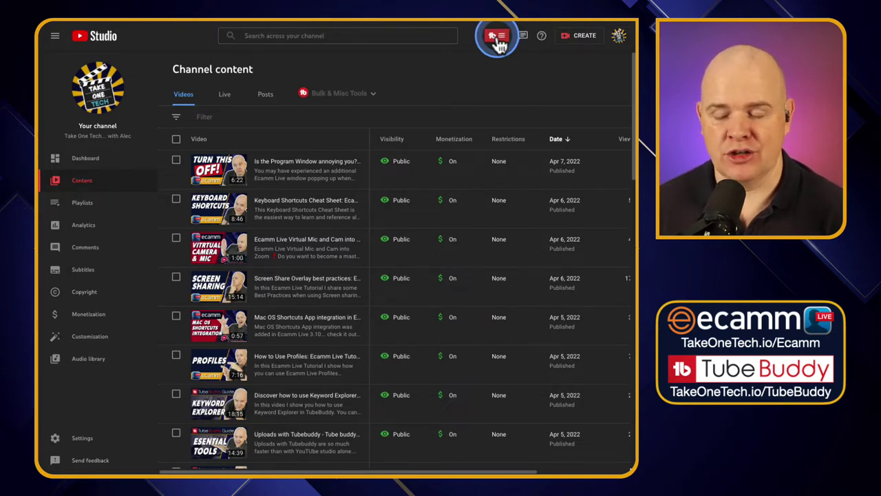
Explore the keyword "tubebuddy seo studio tool" in TubeBuddy's Keyword Explorer
click(498, 42)
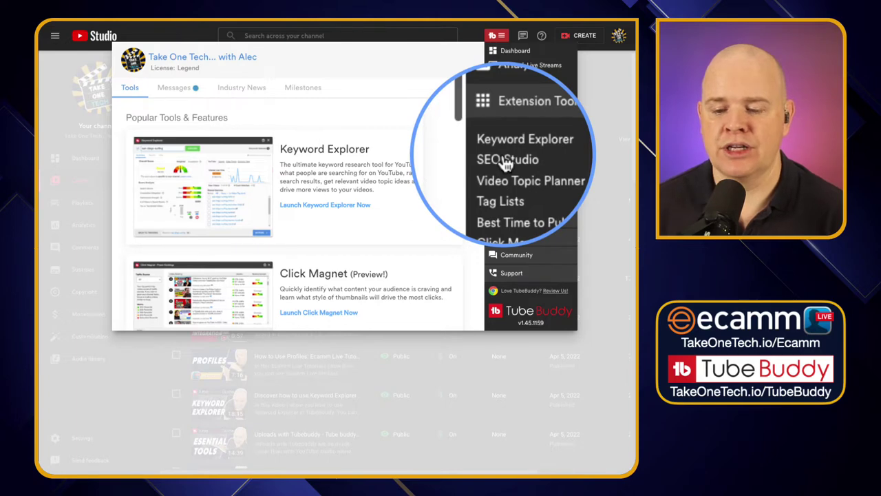
click(316, 210)
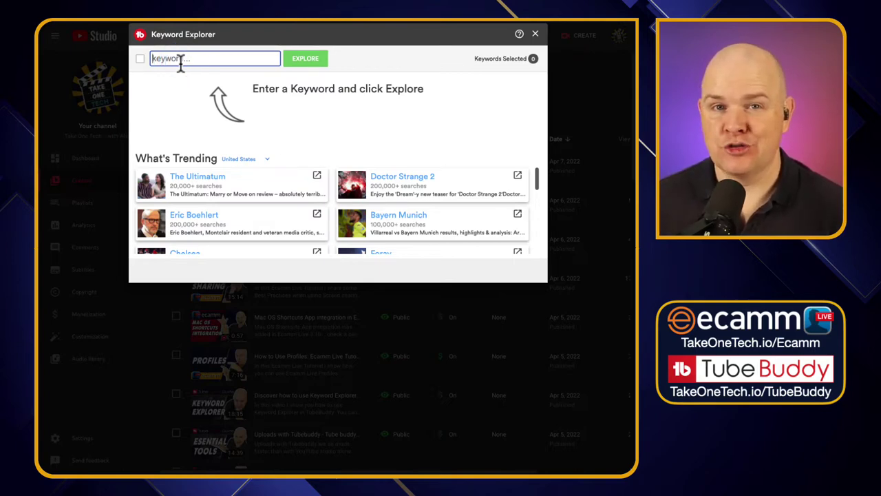
text(tubebuddy seo studio tool)
click(180, 63)
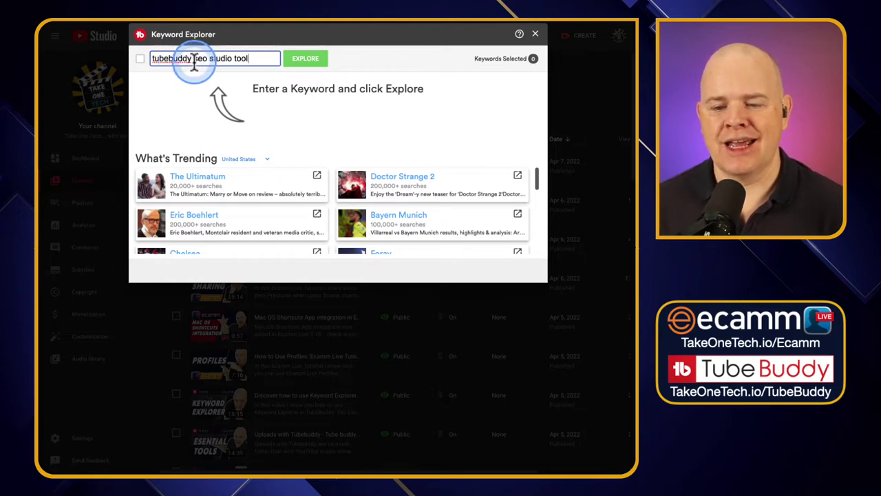
click(292, 56)
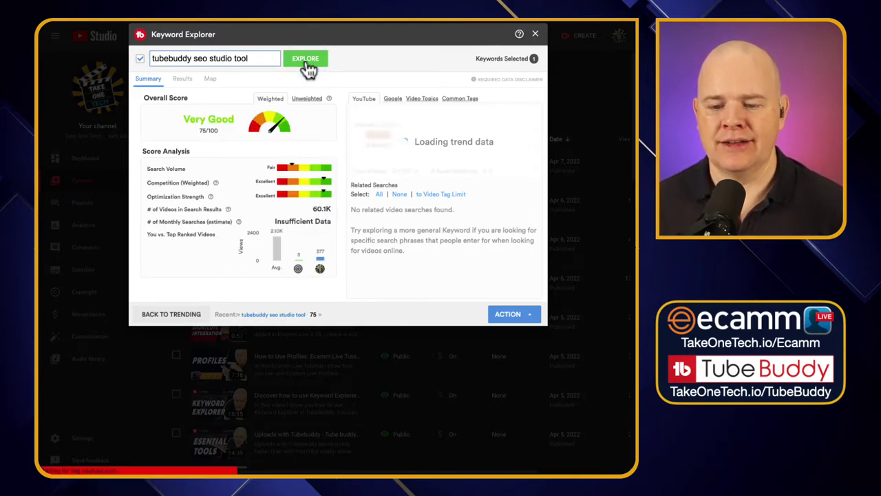
Review the keyword's overall score and send the keyword to SEO Studio for optimization
click(299, 130)
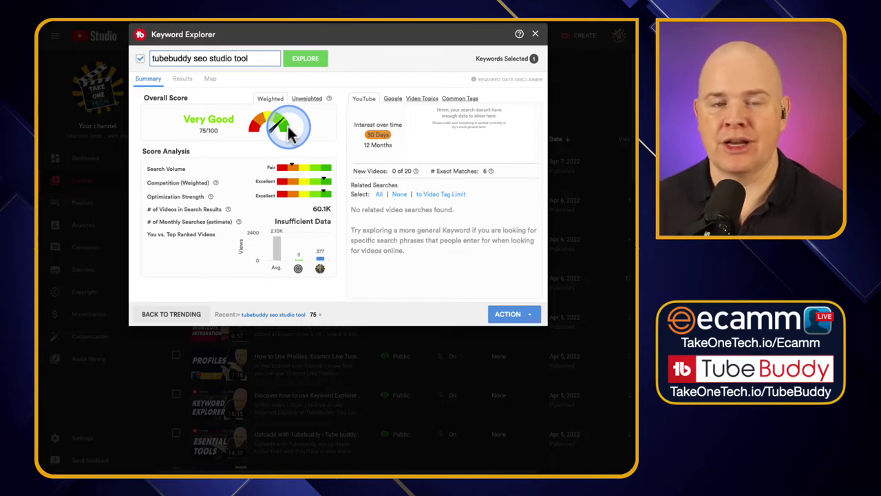
click(289, 134)
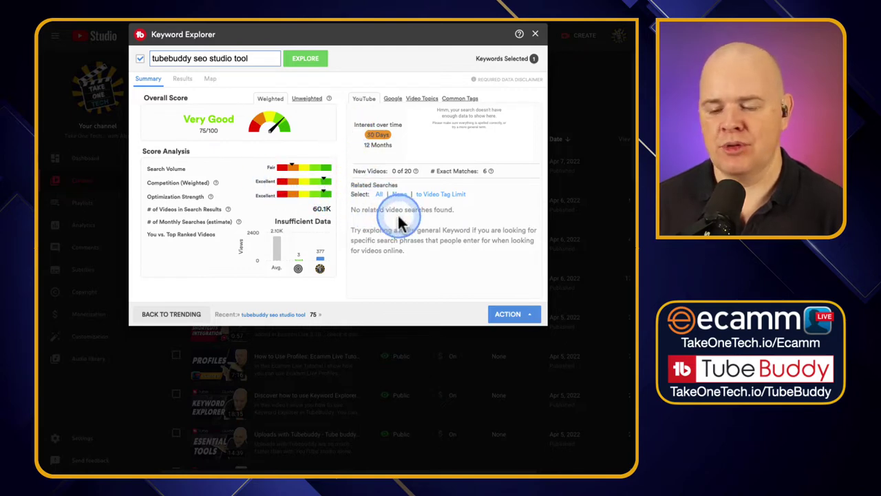
click(513, 318)
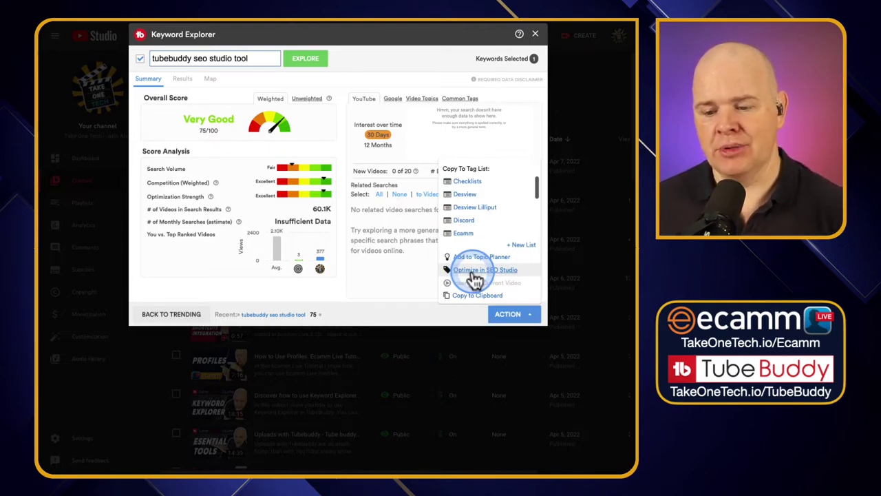
click(474, 271)
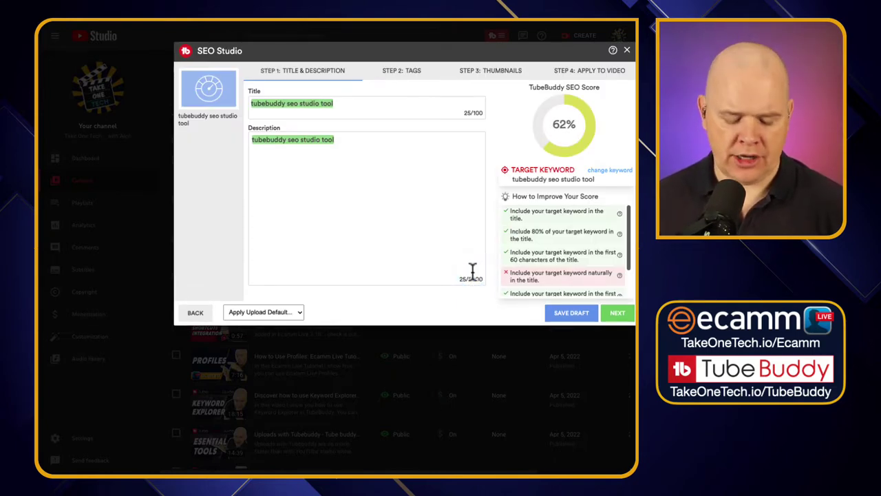
Examine the prefilled title and description and the recommendations for improving the SEO score
click(457, 187)
click(305, 109)
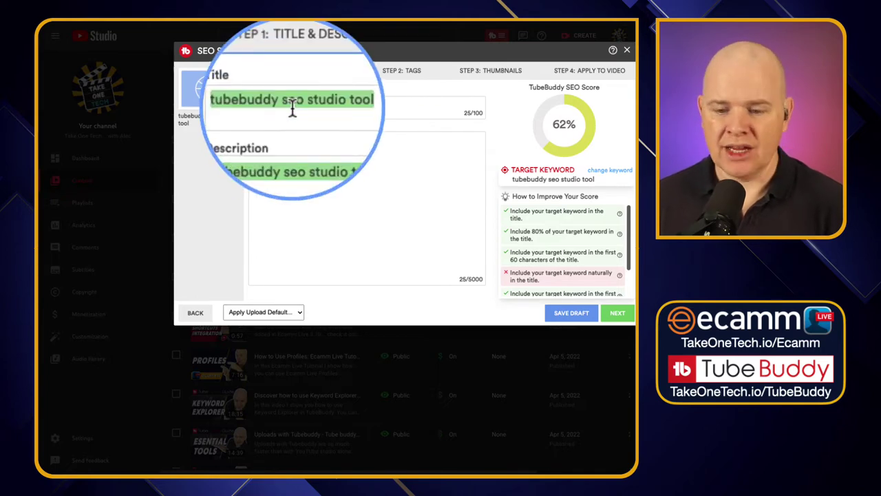
click(375, 130)
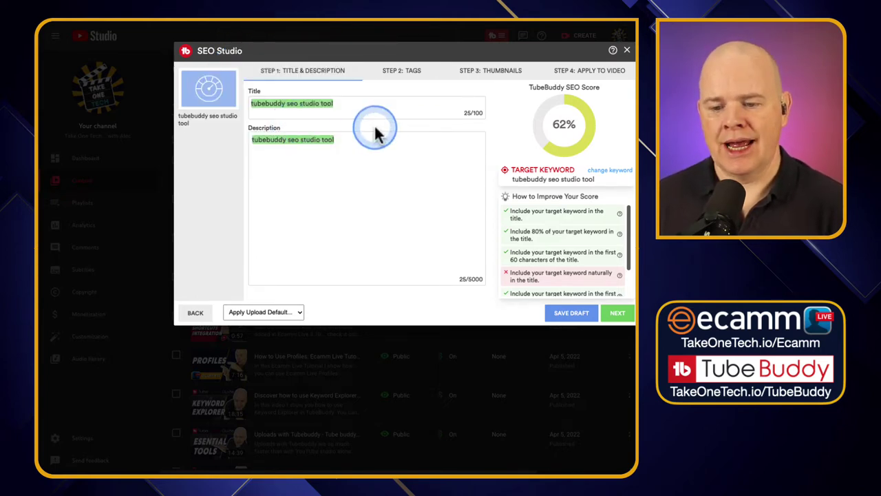
click(308, 152)
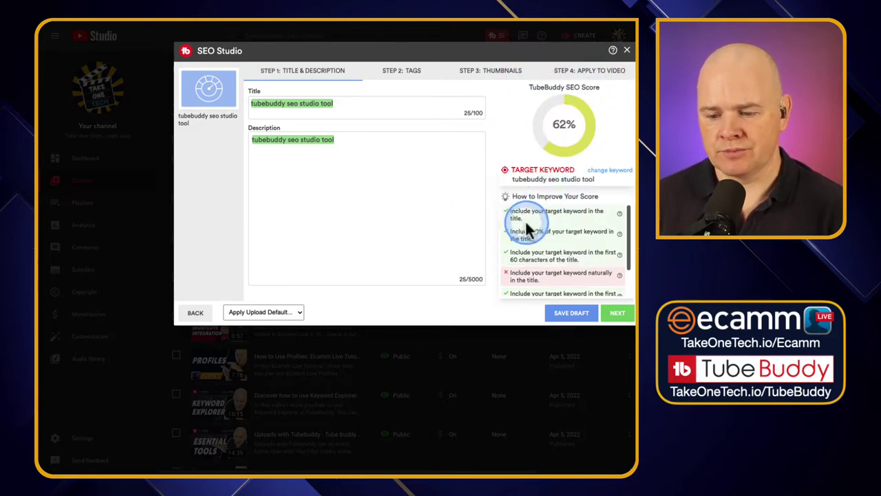
scroll(603, 244, down, 1)
scroll(606, 246, down, 1)
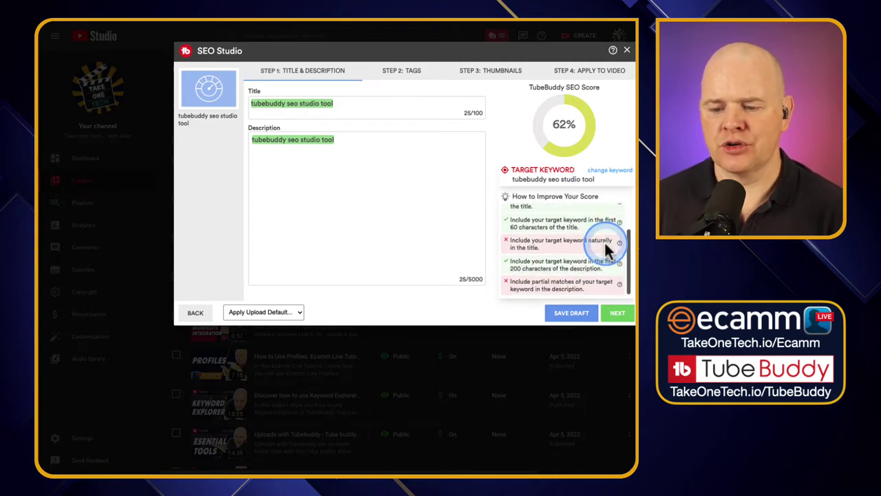
scroll(606, 243, up, 2)
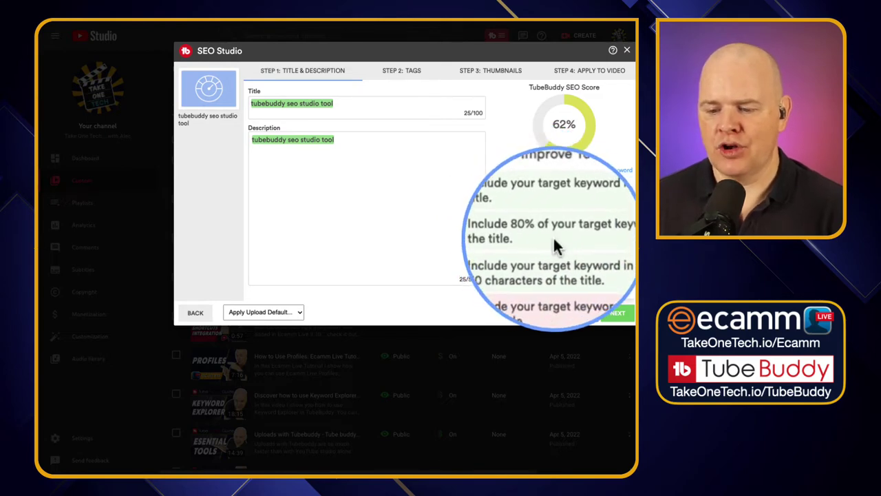
click(532, 237)
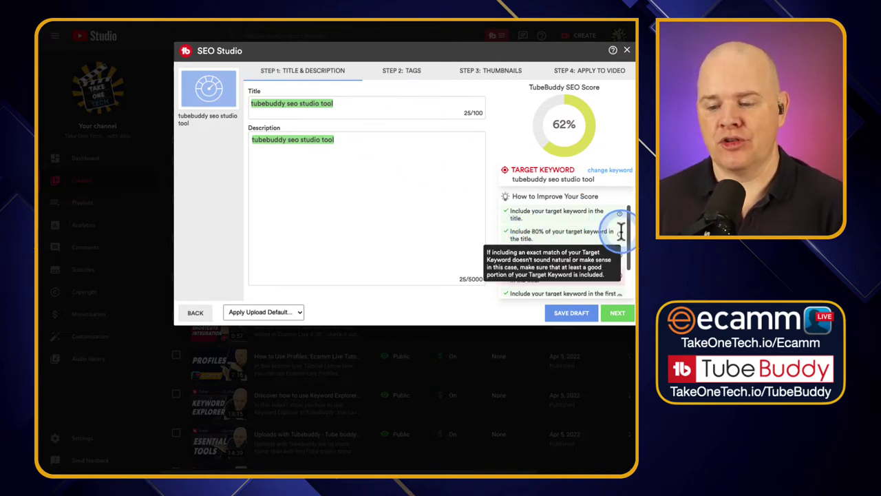
click(584, 241)
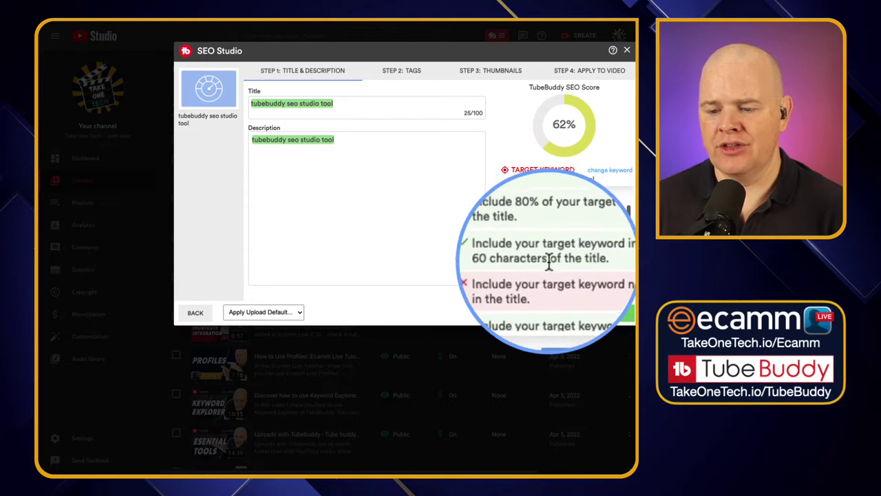
click(439, 259)
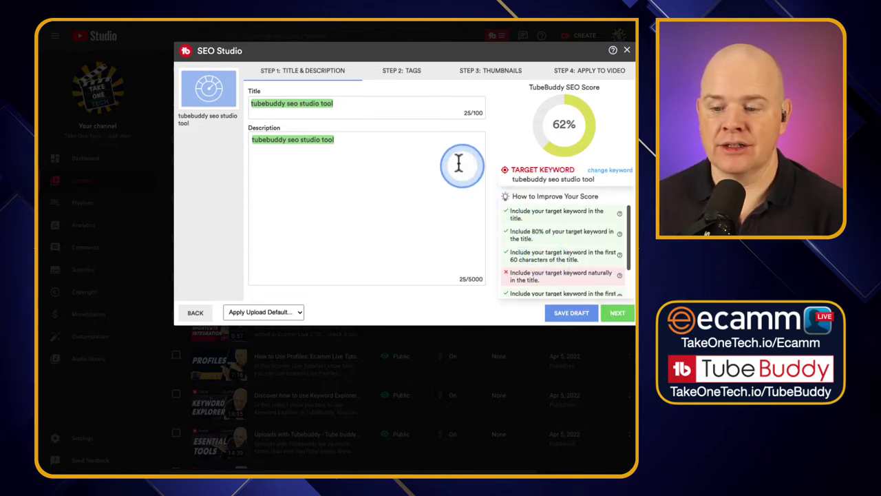
click(472, 110)
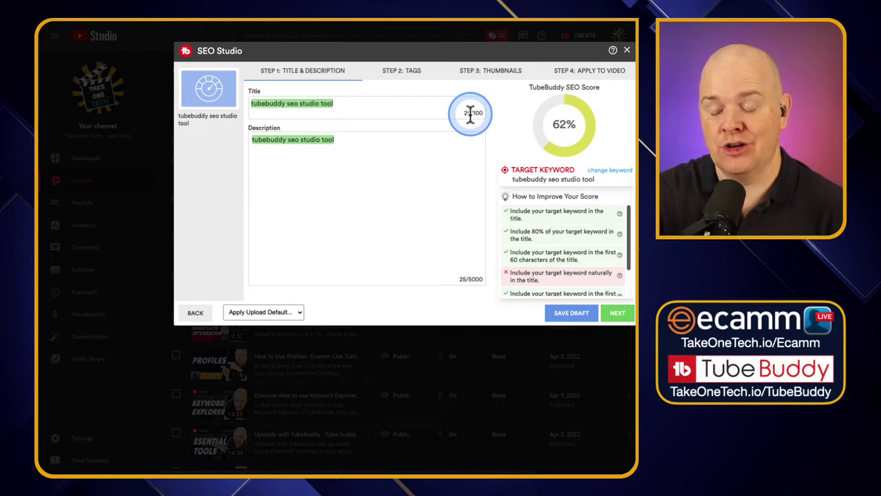
Set the video title to "How to use tubebuddy seo studio tool: Full tutorial"
scroll(564, 228, down, 1)
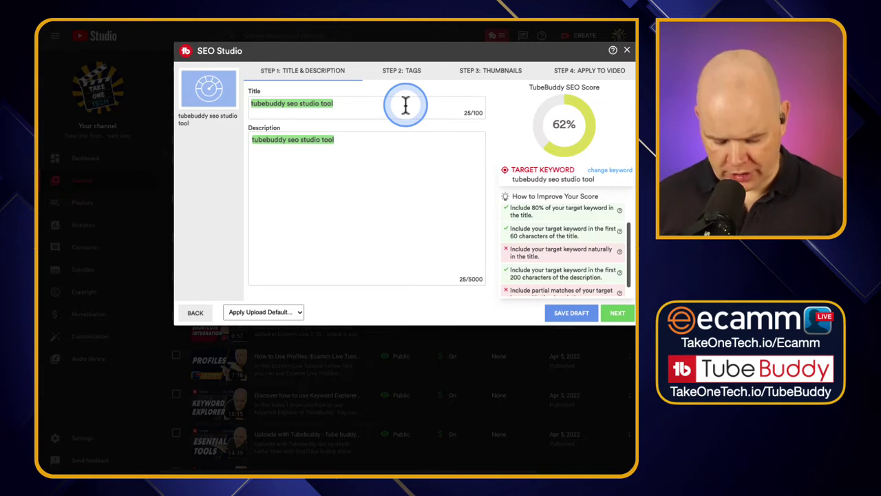
text(Full tutoria)
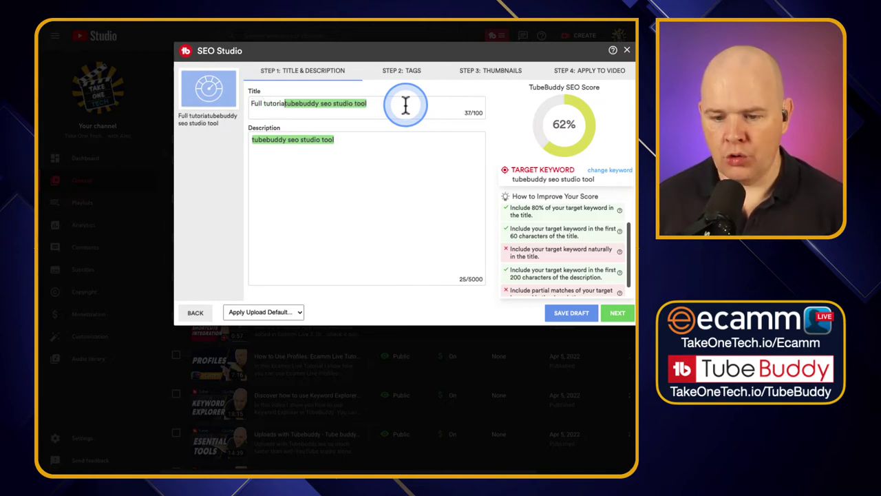
key(shift+Home)
text(How to use)
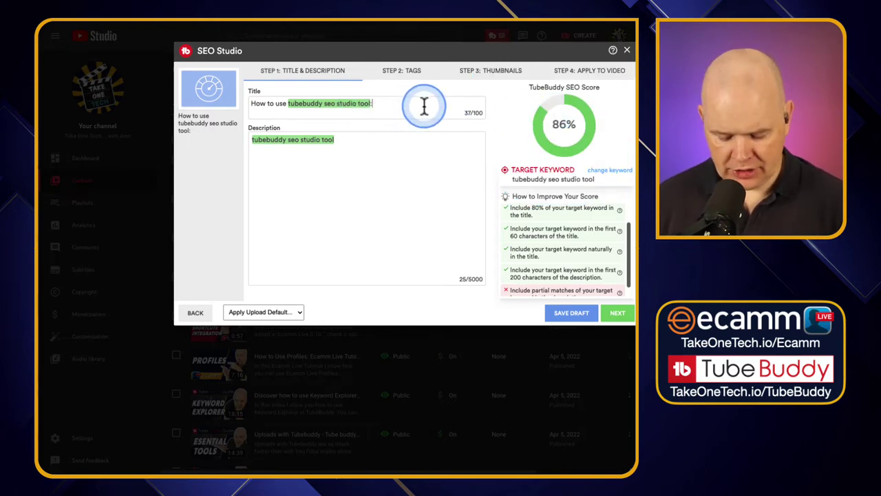
text(Full tutoria)
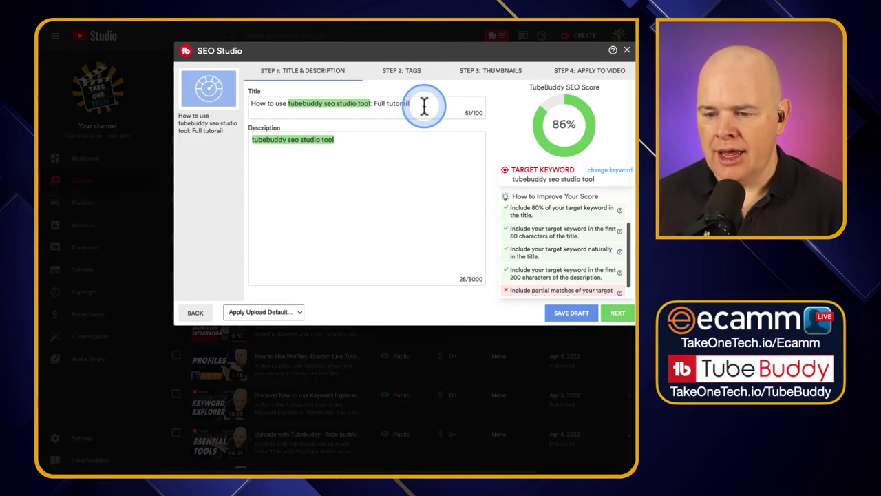
click(401, 105)
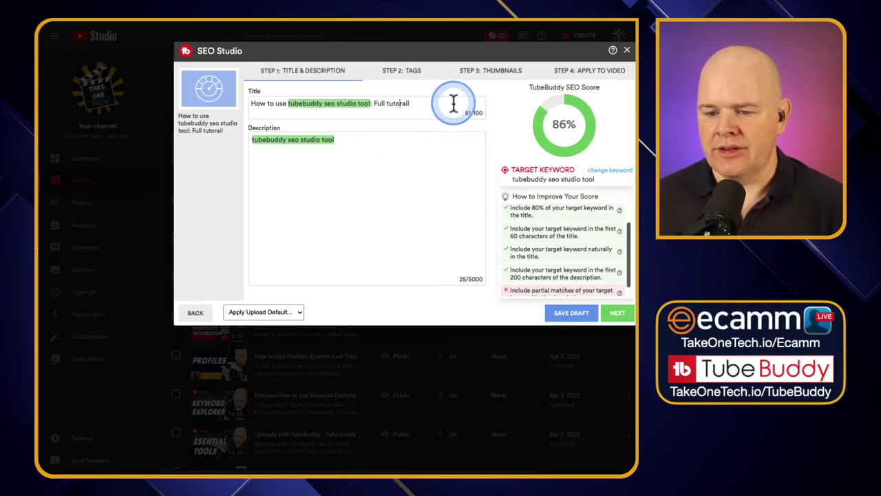
key(BackSpace)
text(a)
Replace the description with an SEO paragraph starting "How to use tubebuddy seo studio tool to get more Views on youTube", including partial keyword matches
click(426, 141)
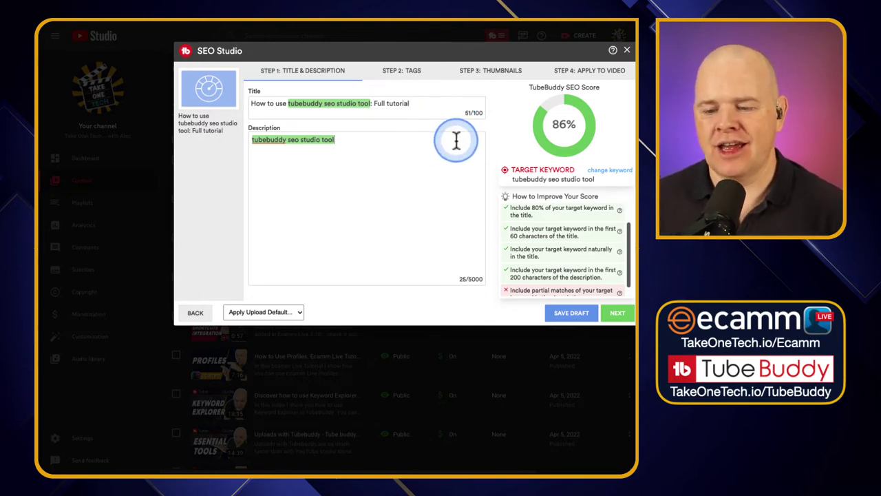
scroll(571, 272, down, 1)
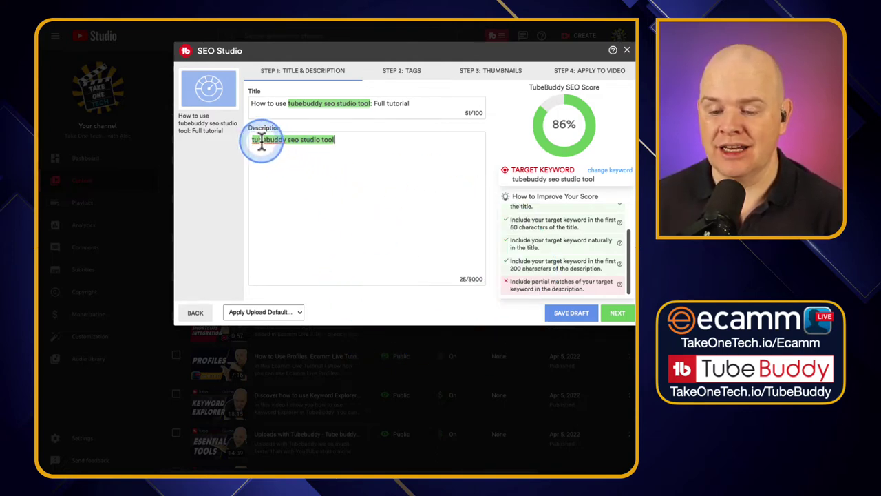
drag(252, 139, 394, 154)
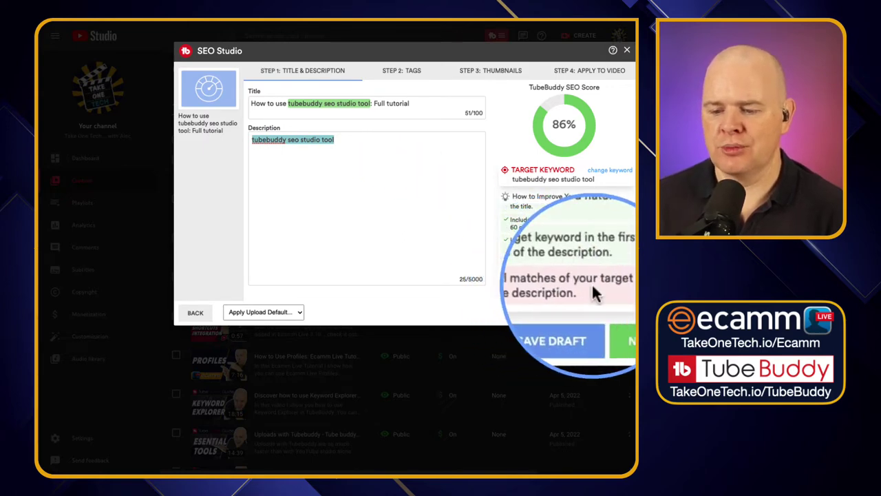
click(370, 139)
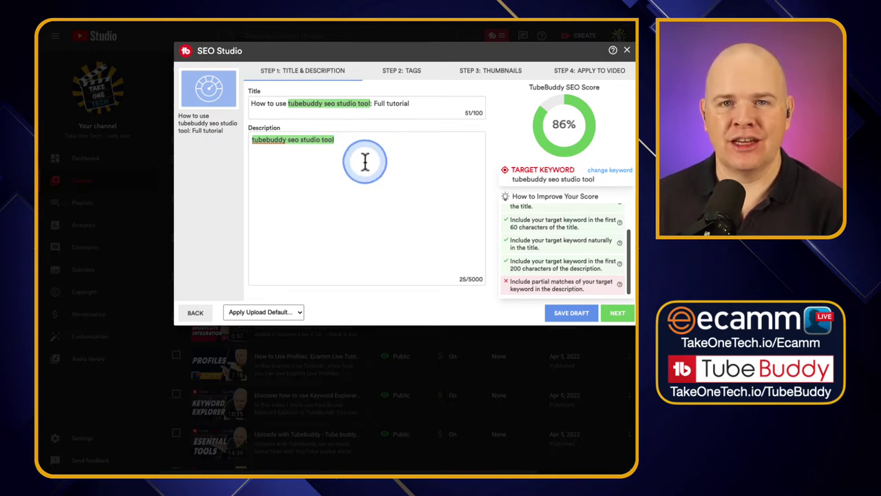
key(ctrl+a)
text(How to use tubebuddy seo studio tool to get more Views on youTube.  By using SEO (Search Engine Optimisation) we can improve our chances of getting found in search both on YouTube and Google.  Tubebuddy makes this SEO process easy with this tool and you can access it right from within the YouTube Studio.)
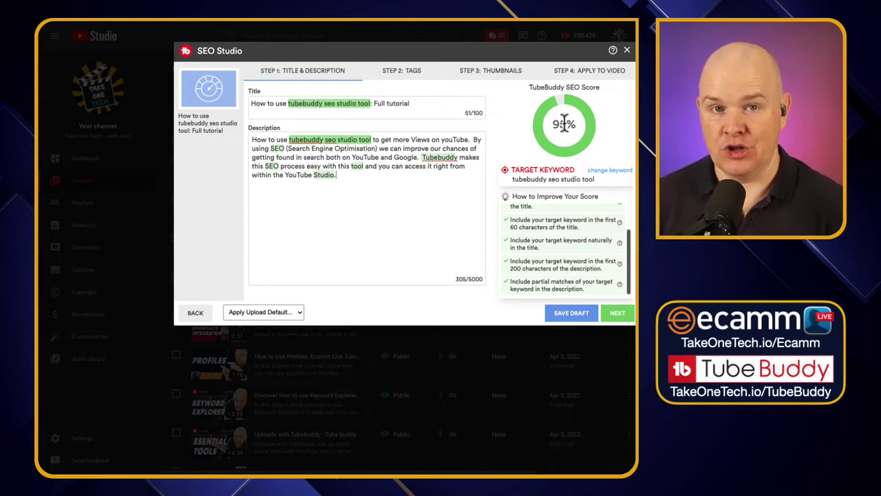
click(578, 108)
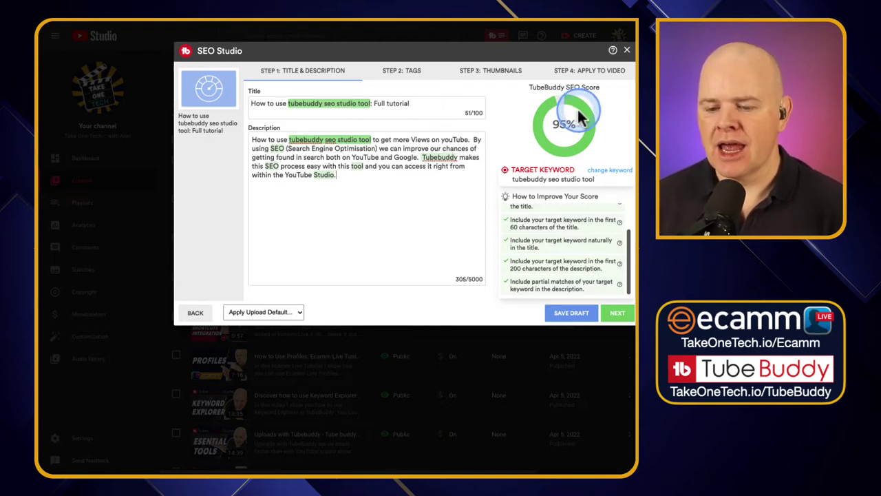
Add relevant video tags, including Tubebuddy, SEO Studio, tube buddy, more views on youtube, tubebuddy tutorial, search engine optimisation and how to make better titles
click(408, 73)
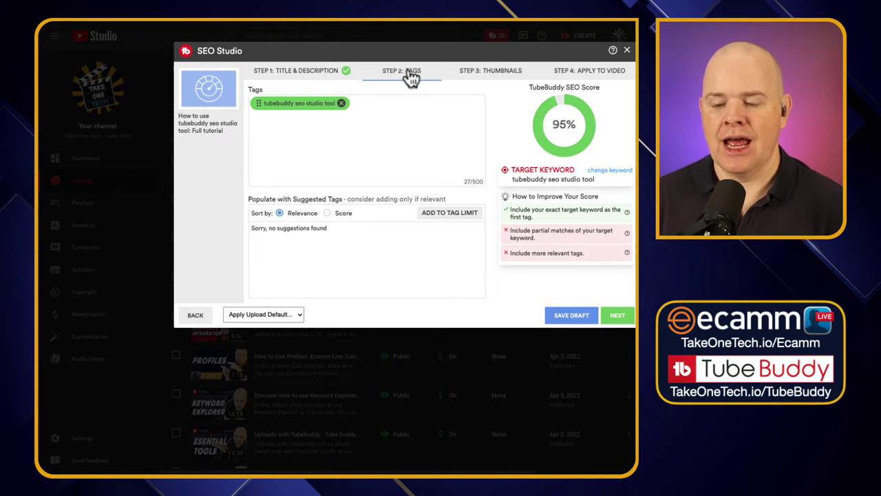
click(403, 76)
click(314, 150)
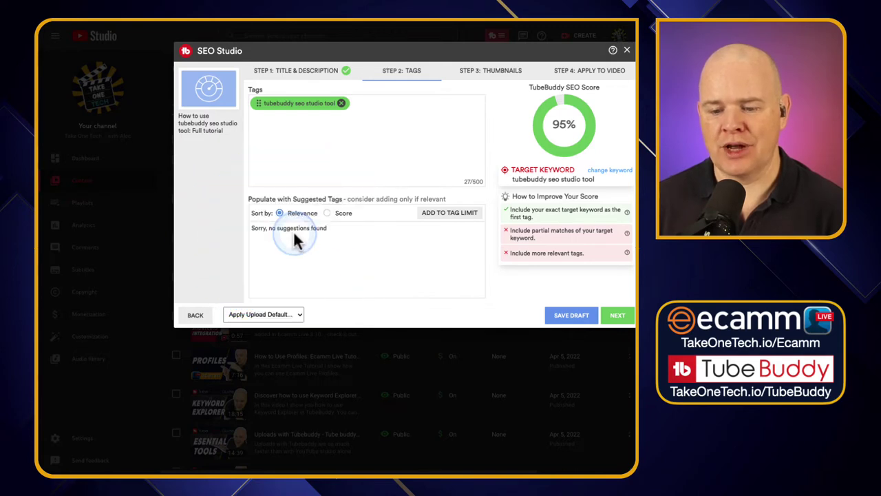
click(328, 215)
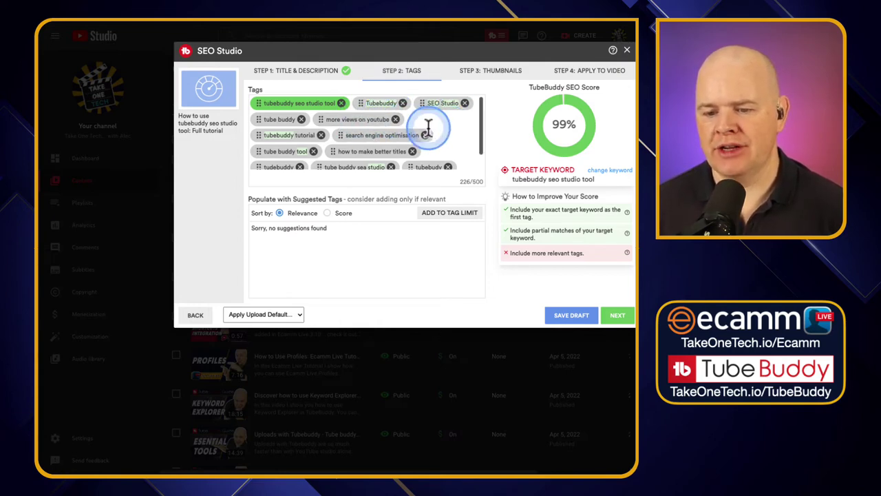
Review the added tags and proceed to the Thumbnails stage
scroll(440, 146, down, 1)
scroll(451, 149, up, 1)
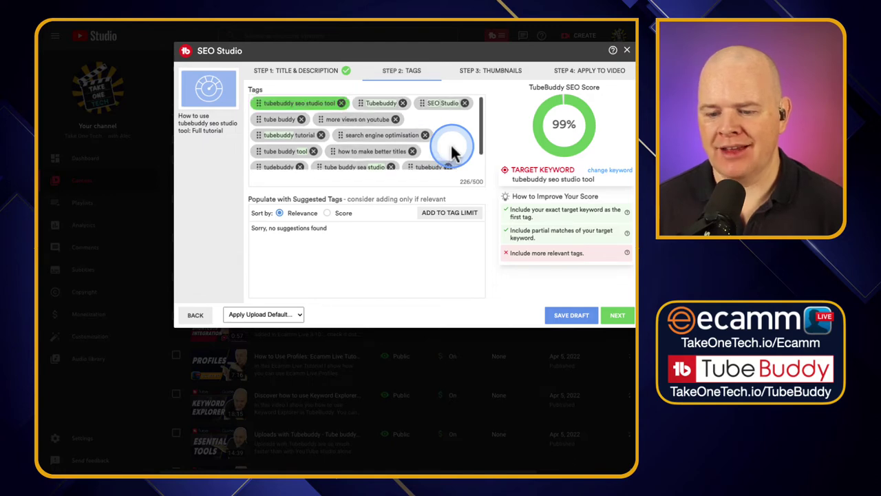
click(356, 284)
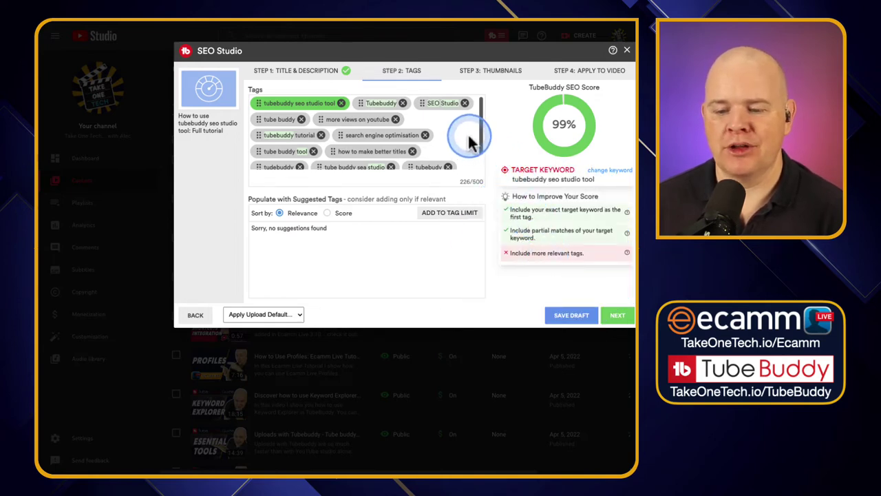
drag(474, 137, 448, 109)
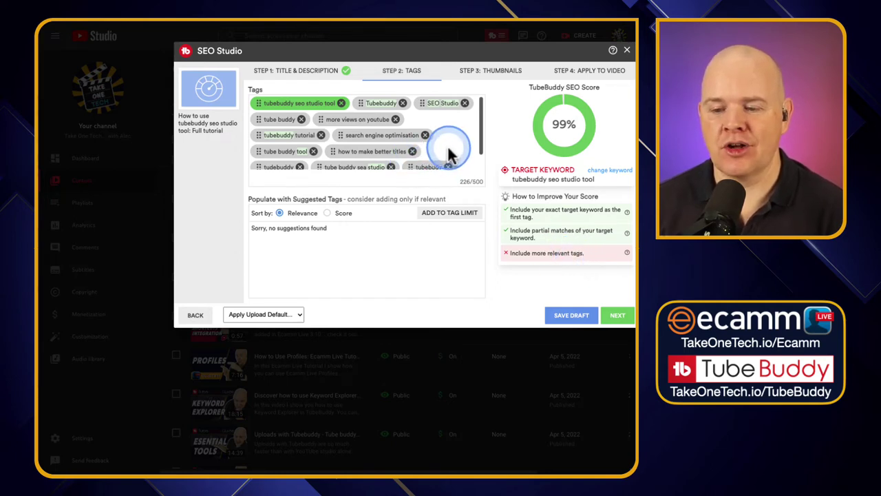
click(492, 71)
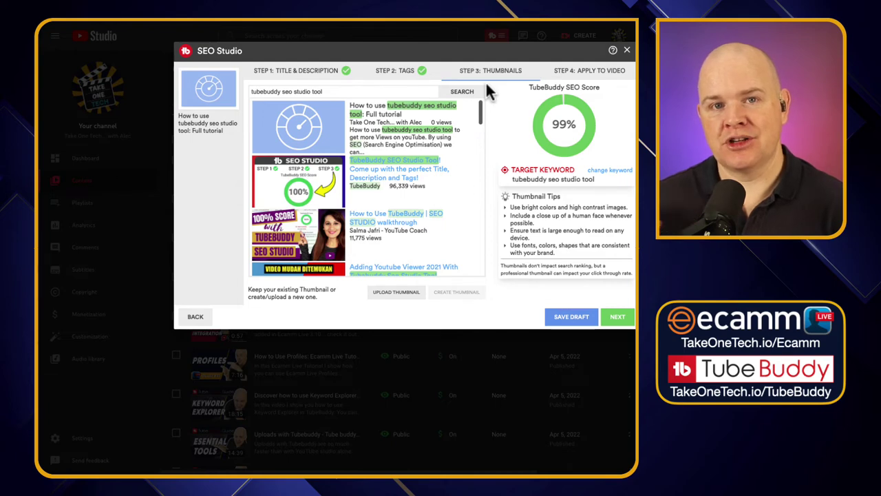
Compare the thumbnails of the competing videos ranking for "tubebuddy seo studio tool" with the video's current thumbnail
click(481, 107)
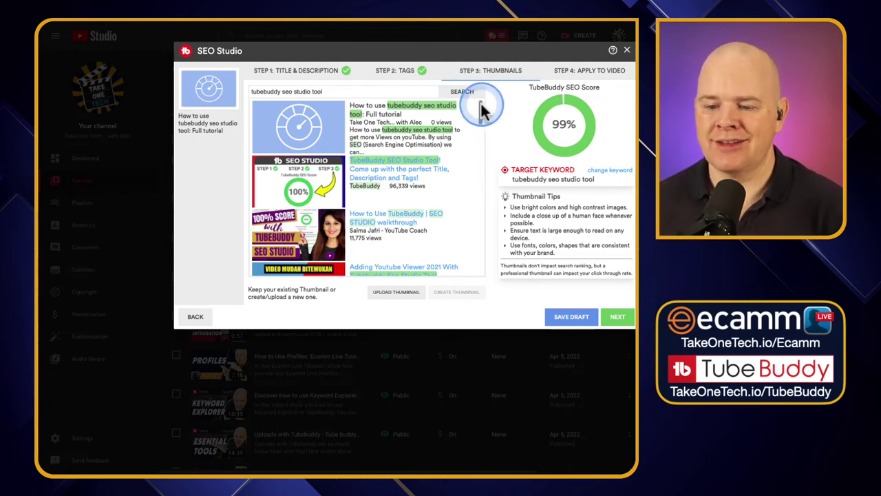
drag(480, 107, 482, 144)
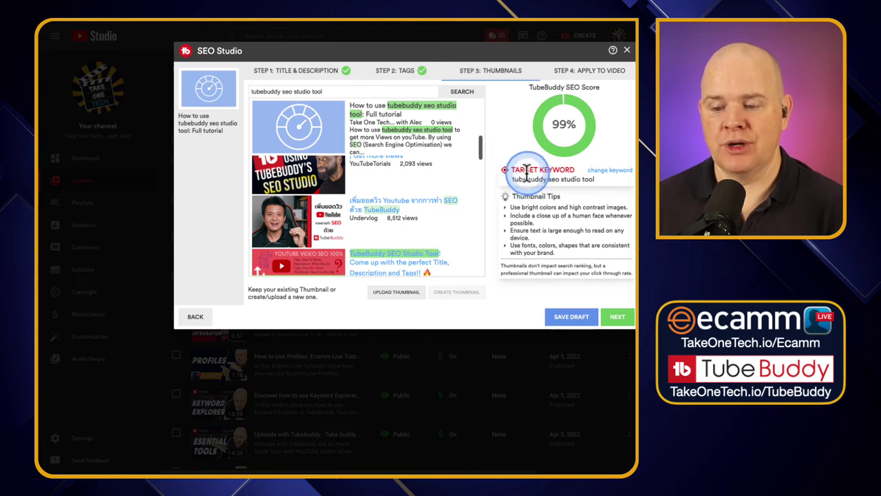
drag(481, 141, 481, 105)
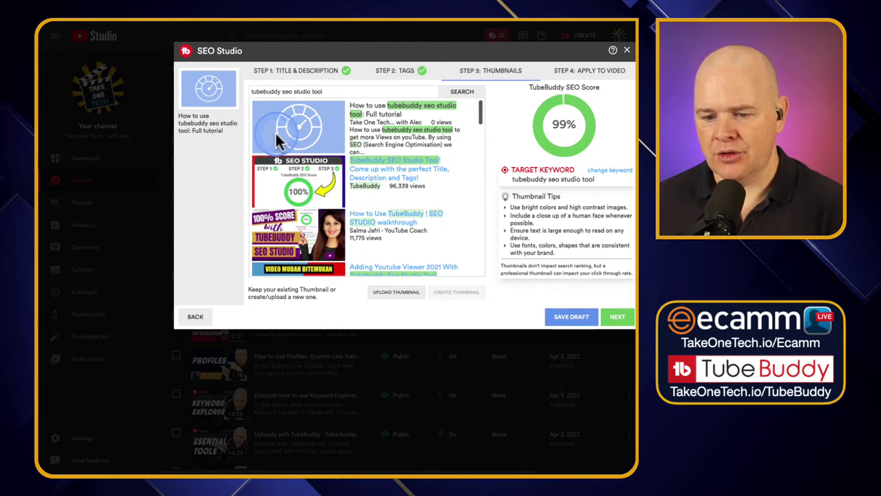
click(196, 91)
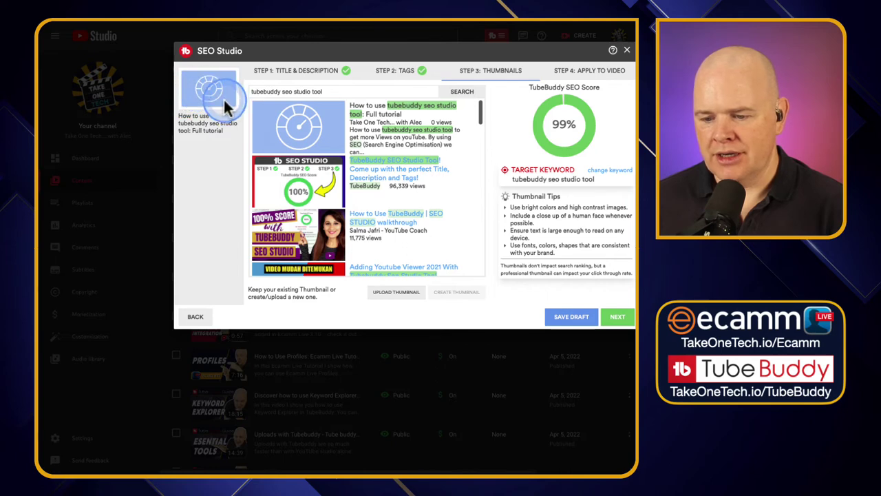
Upload the custom "SEO STUDIO" thumbnail, then save the optimization as a draft and close SEO Studio
click(395, 292)
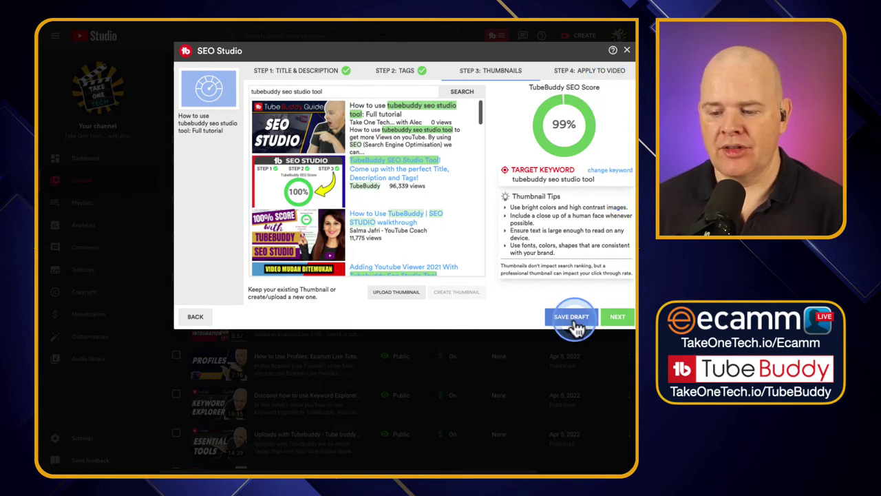
click(626, 54)
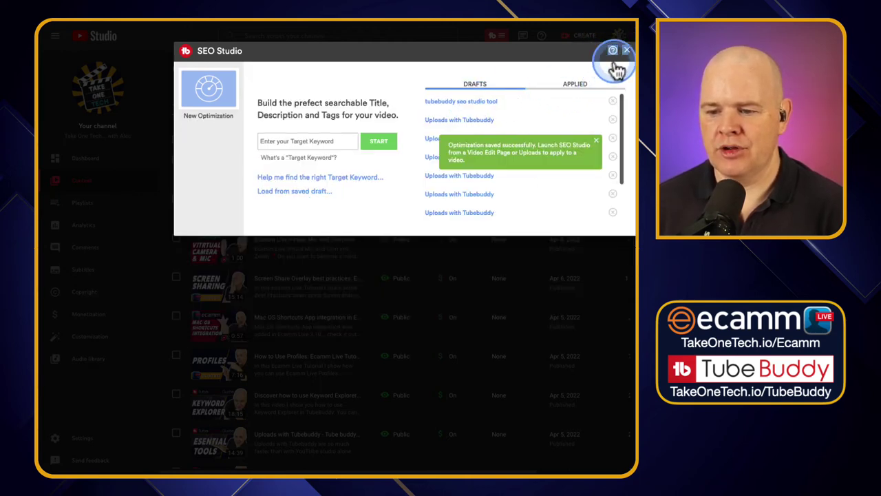
click(627, 52)
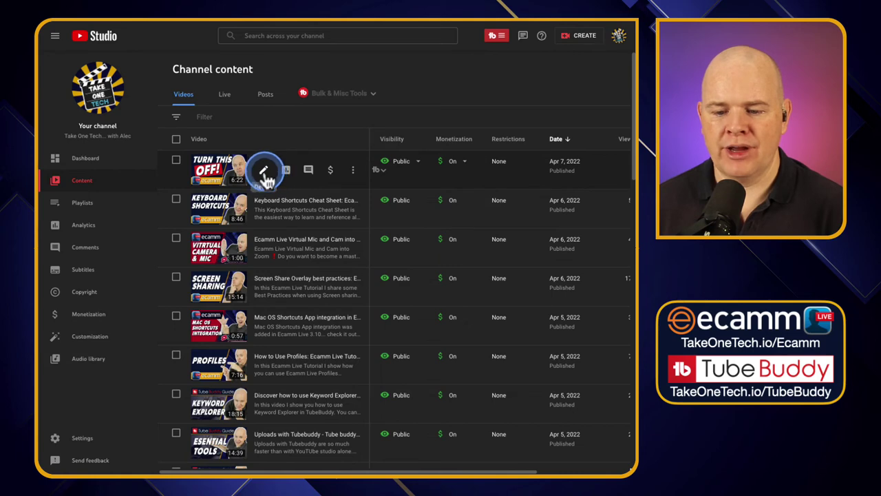
Open the details of the published video "Is the Program Window annoying you? Ecamm Live Tutorial." and look over its description
click(264, 171)
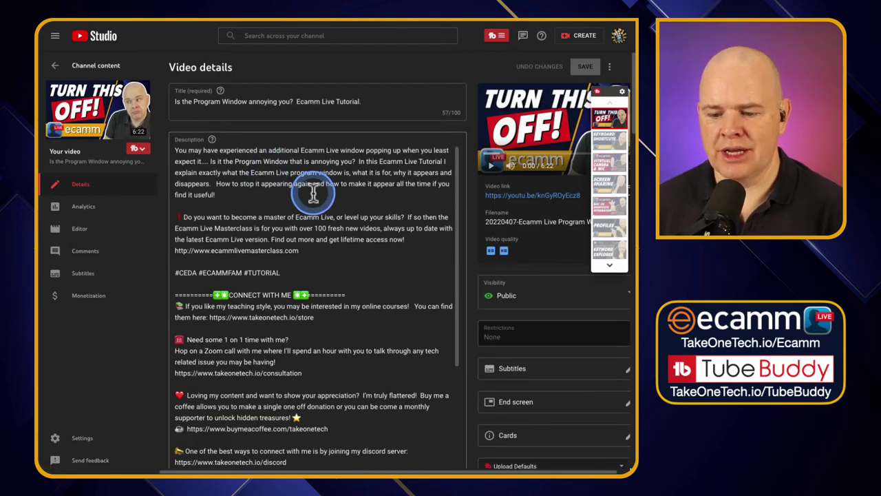
scroll(440, 221, down, 4)
scroll(427, 221, up, 4)
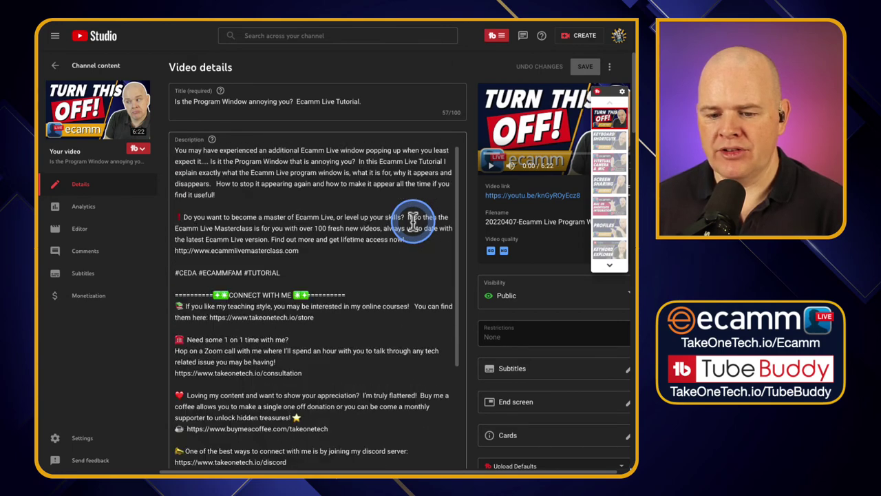
Launch SEO Studio for this video, view the option for loading a saved draft, and close the tool
click(139, 150)
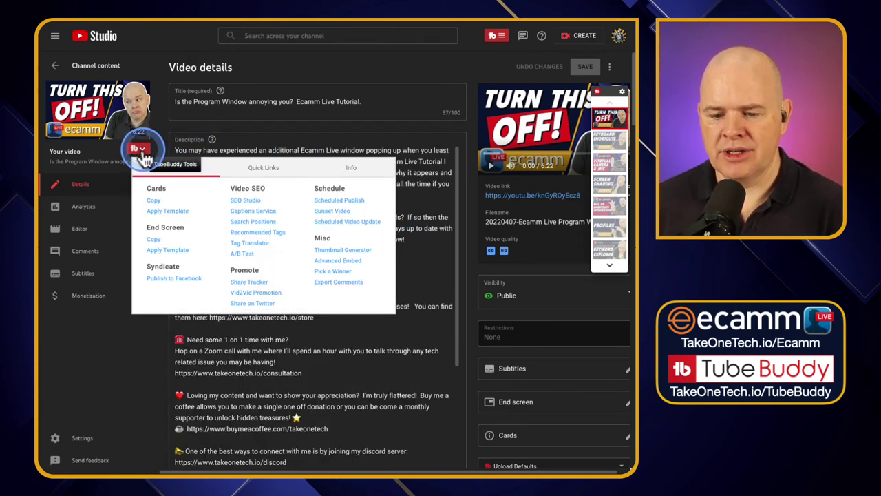
click(247, 201)
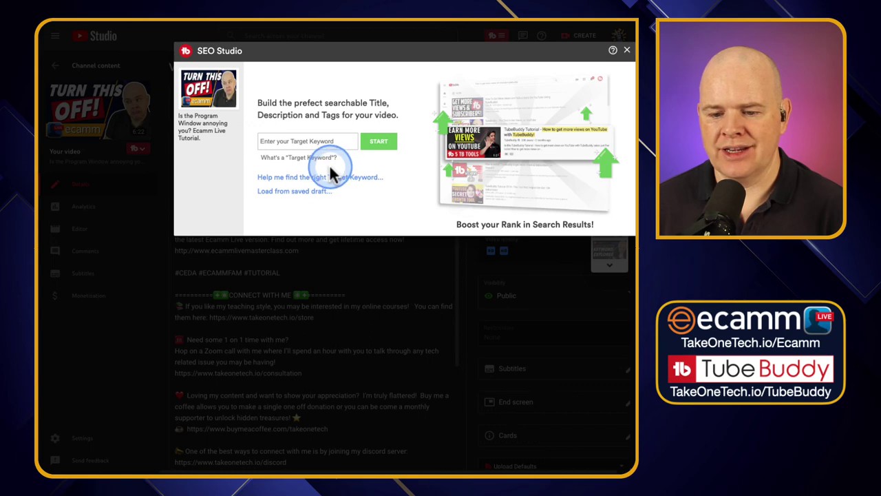
click(292, 200)
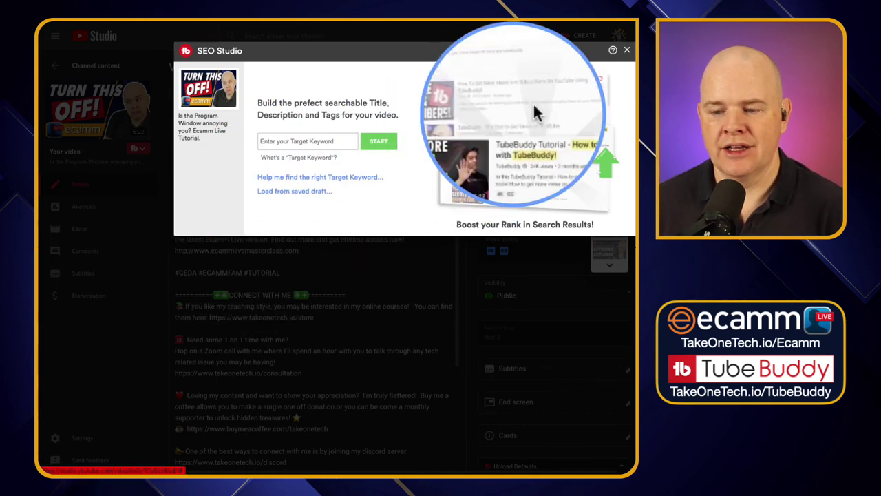
click(627, 51)
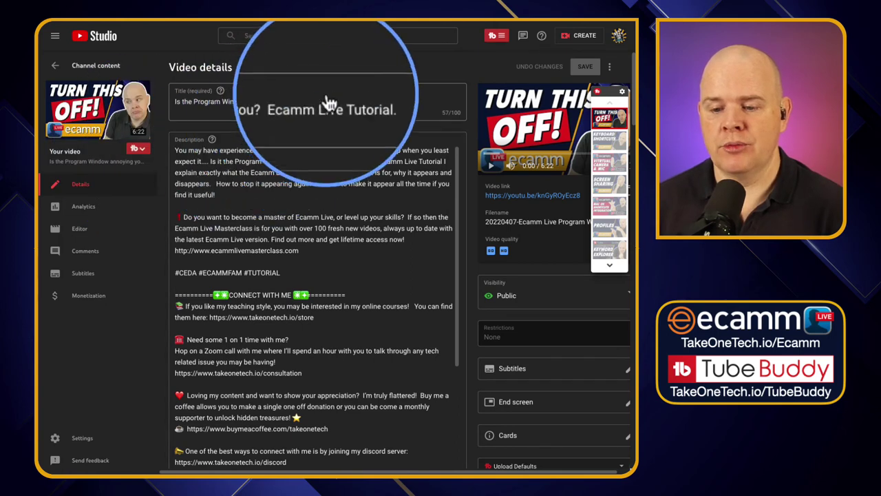
Reopen SEO Studio for this video, list the saved drafts to locate "tubebuddy seo studio tool", and close the tool
click(137, 148)
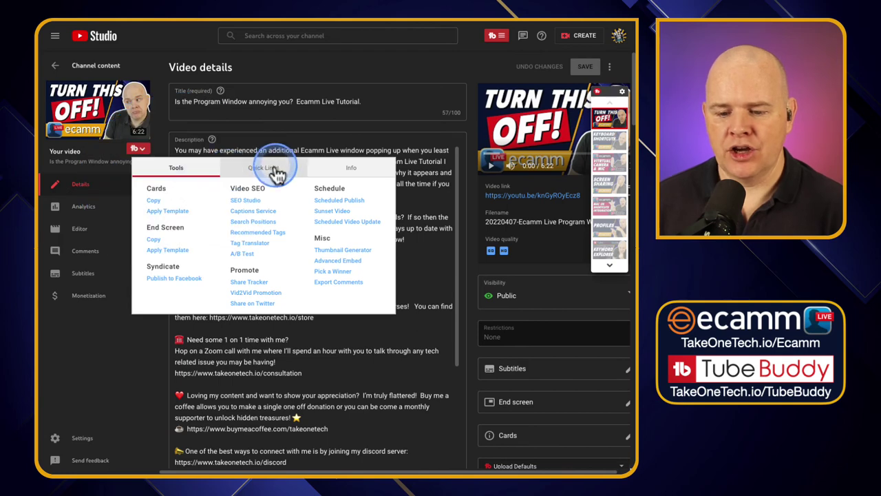
click(247, 206)
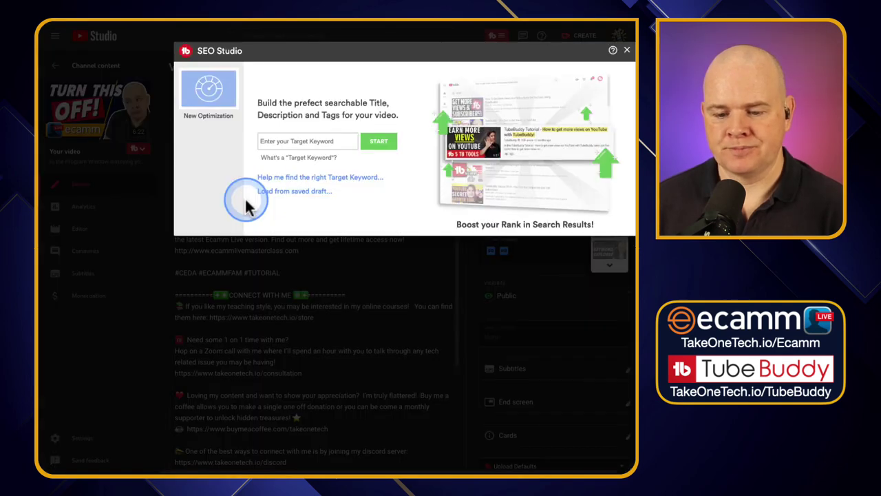
click(287, 193)
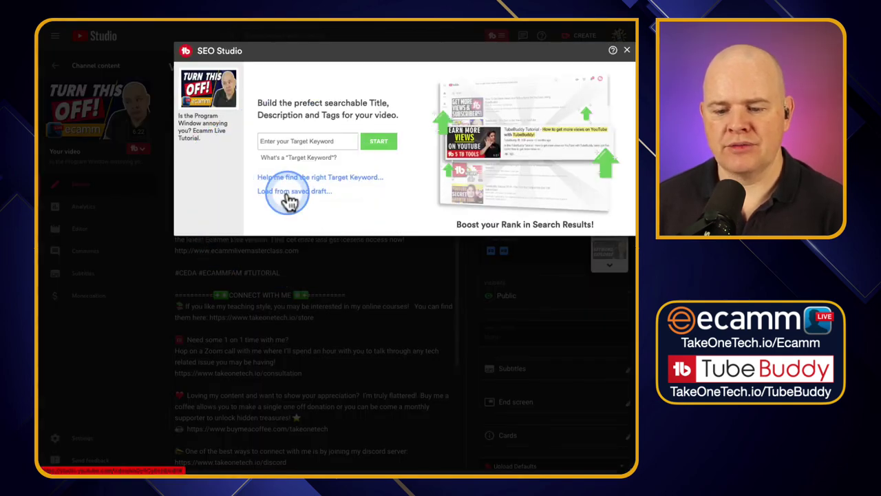
click(463, 101)
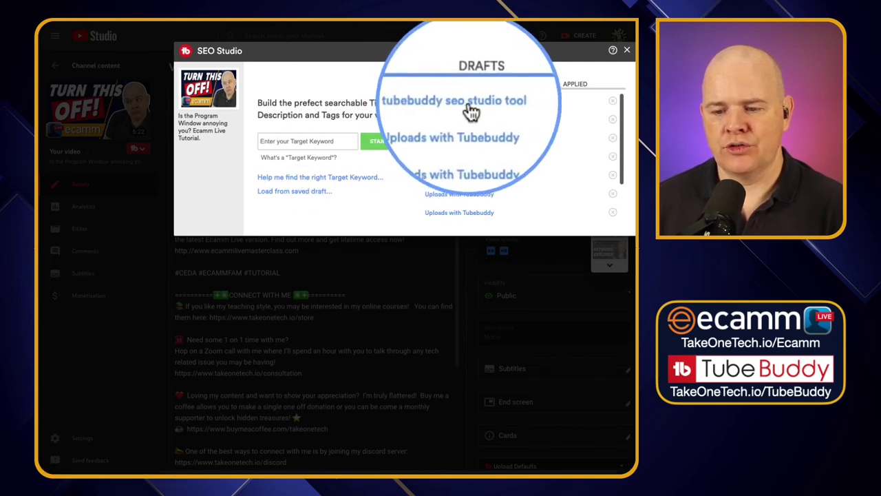
click(616, 47)
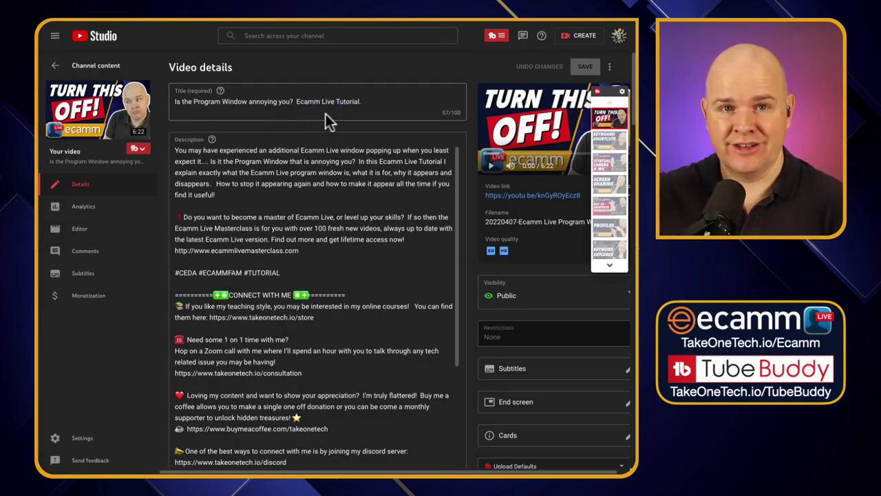
Examine the video's description, thumbnail and tags, including YouTube's note on how useful tags are
click(329, 131)
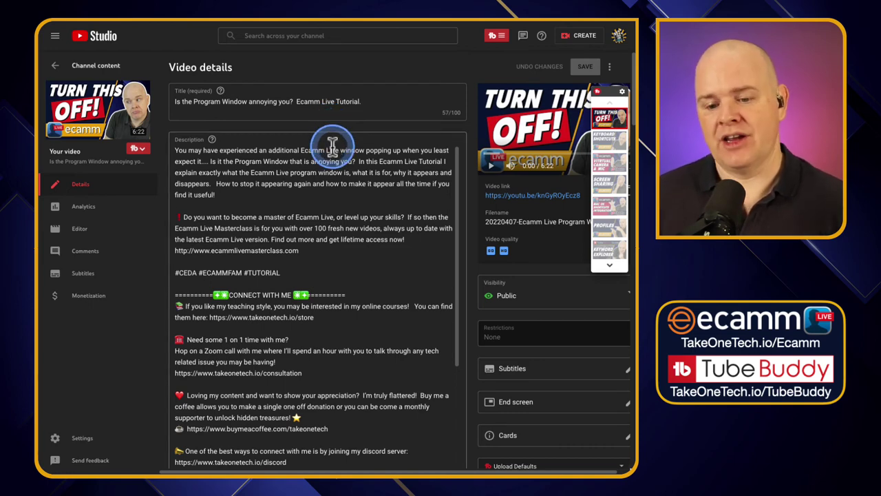
scroll(332, 144, down, 3)
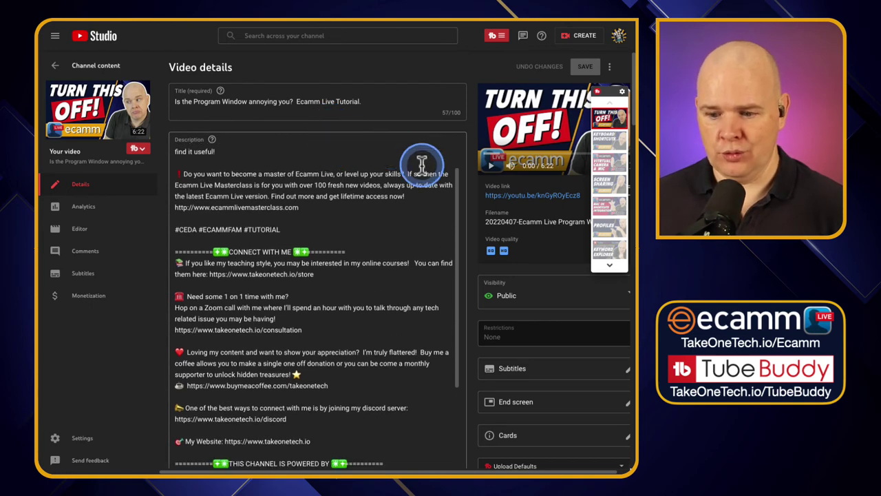
scroll(481, 241, down, 10)
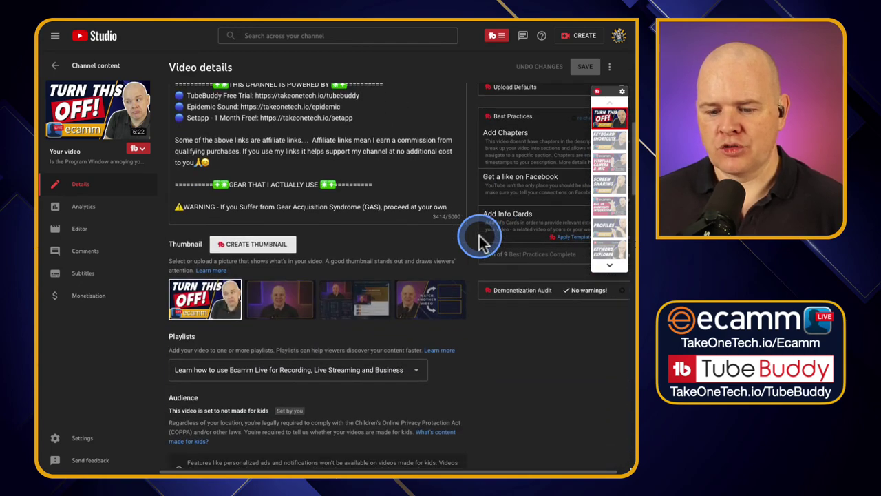
scroll(482, 241, down, 5)
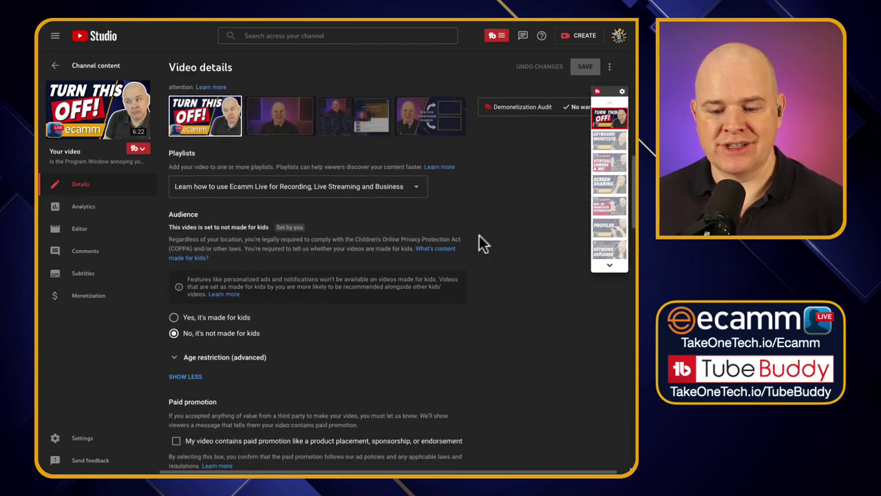
scroll(480, 236, down, 7)
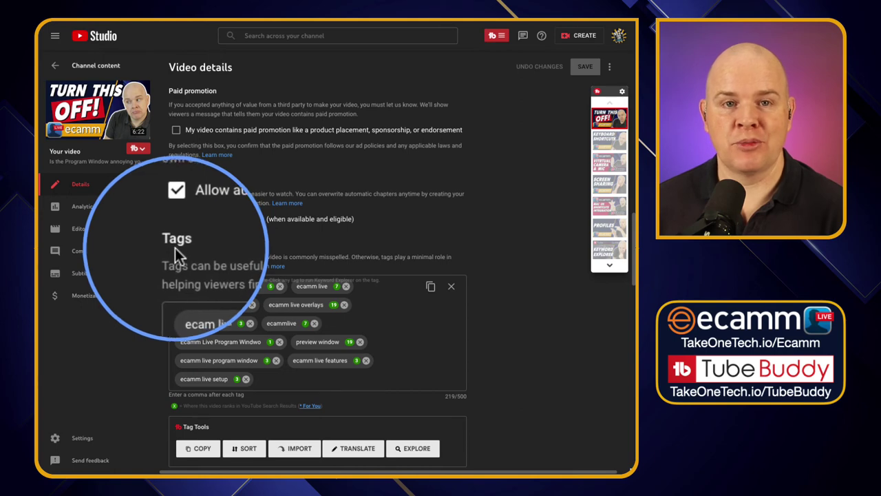
drag(168, 258, 344, 271)
click(338, 253)
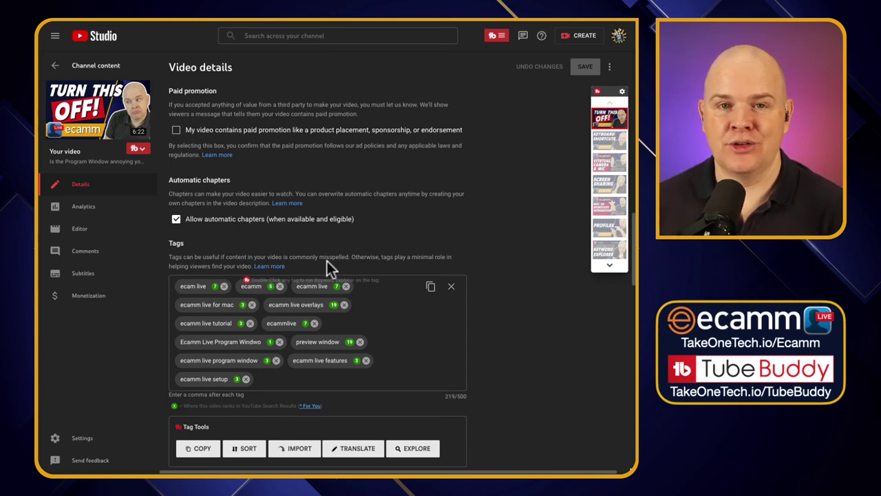
click(330, 258)
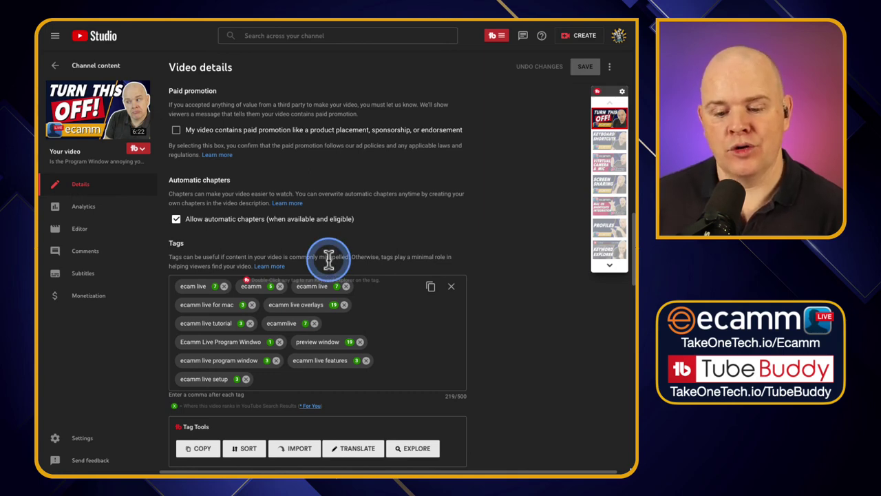
scroll(327, 258, up, 1)
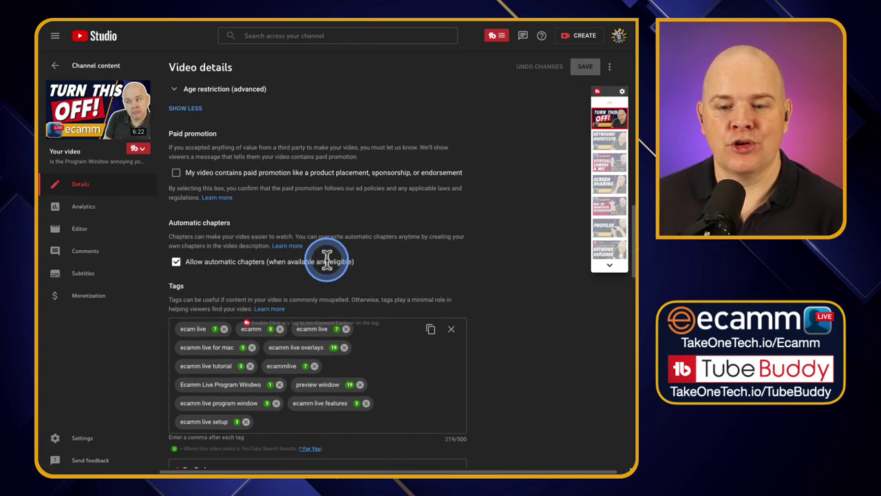